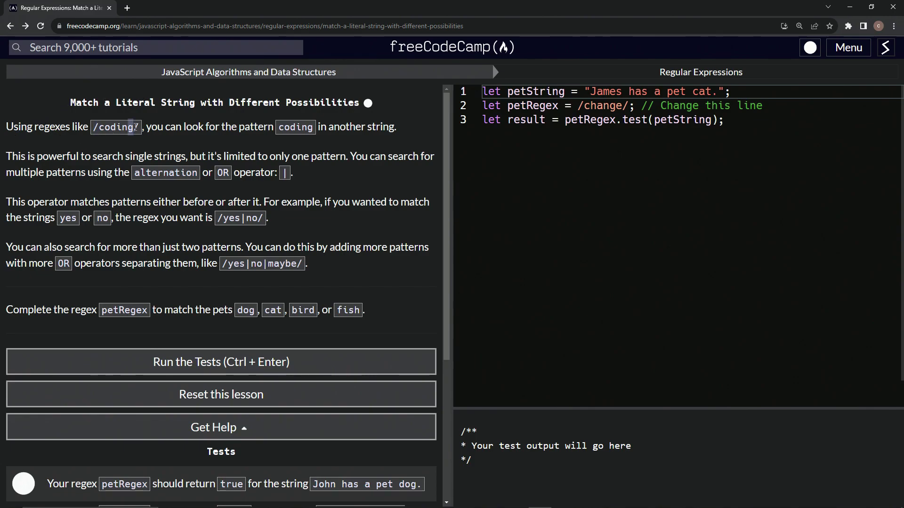
# Replace the placeholder 'change' in petRegex with dog|cat|bird|fish, cleaning up stray characters after bird
pyautogui.moveTo(129, 127); pyautogui.dragTo(144, 132)
pyautogui.doubleClick(607, 106)
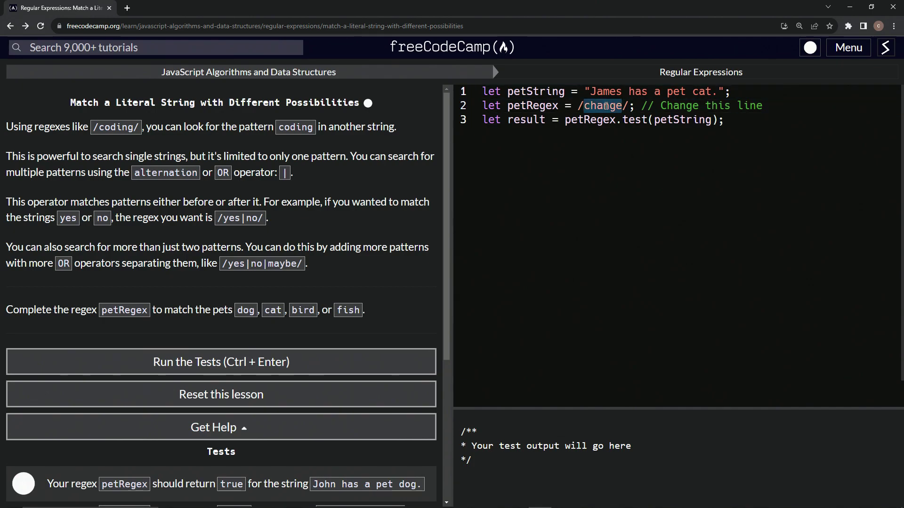
pyautogui.press('BackSpace')
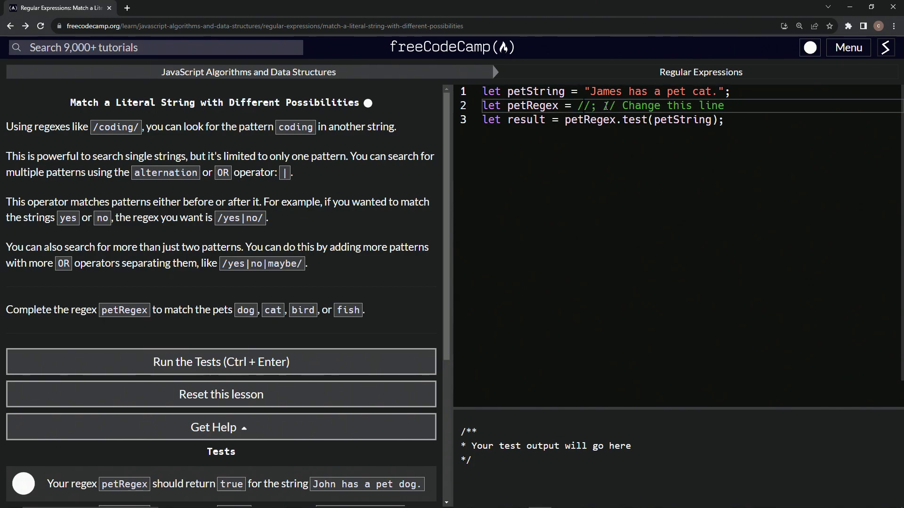
pyautogui.write('dog')
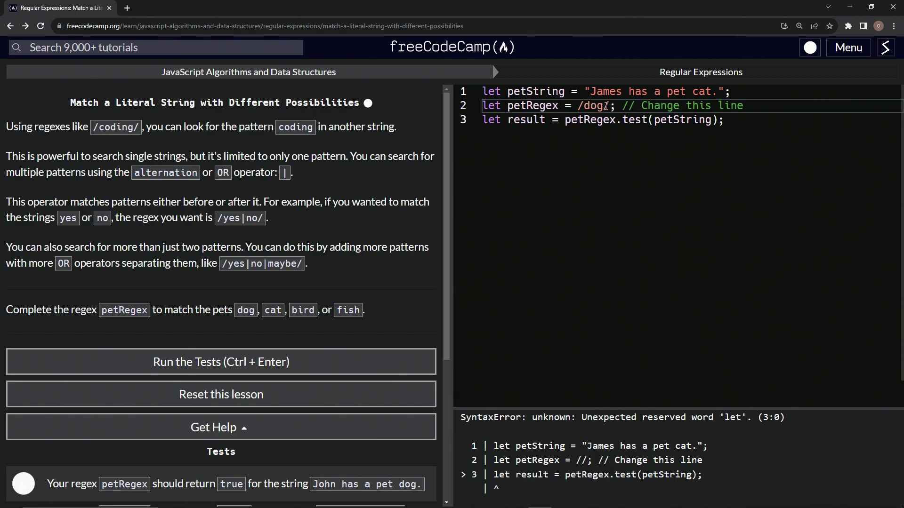
pyautogui.write('|')
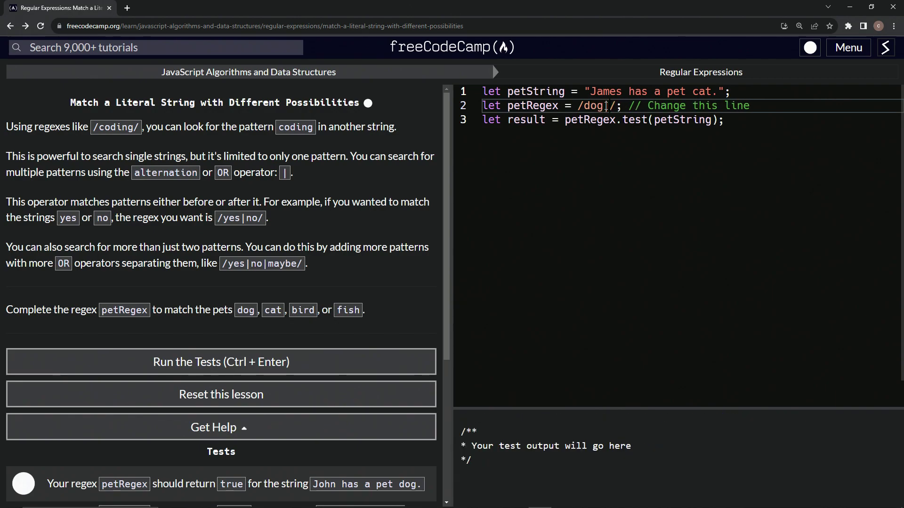
pyautogui.write('cat|')
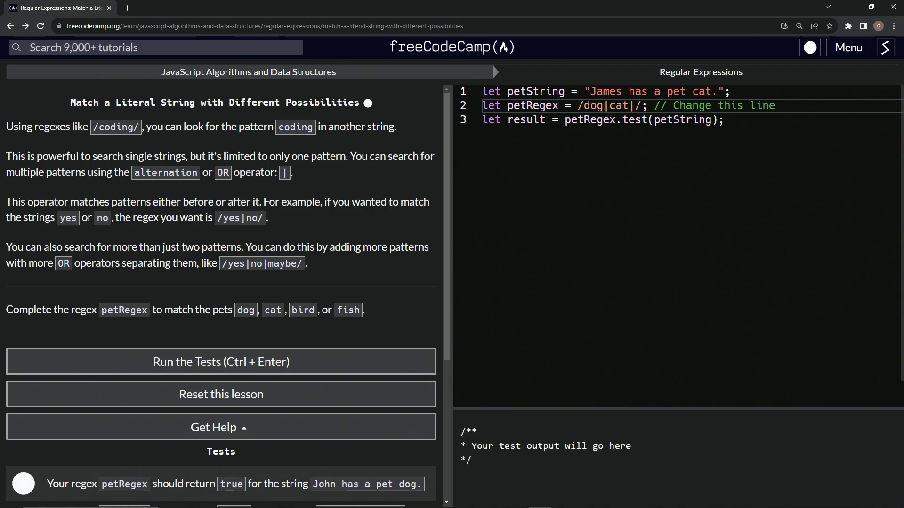
pyautogui.write('bir')
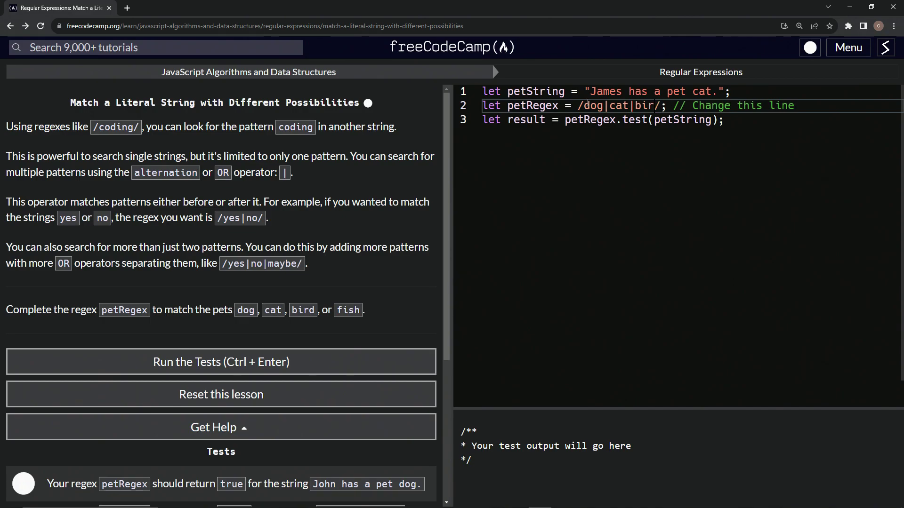
pyautogui.write('d"fis')
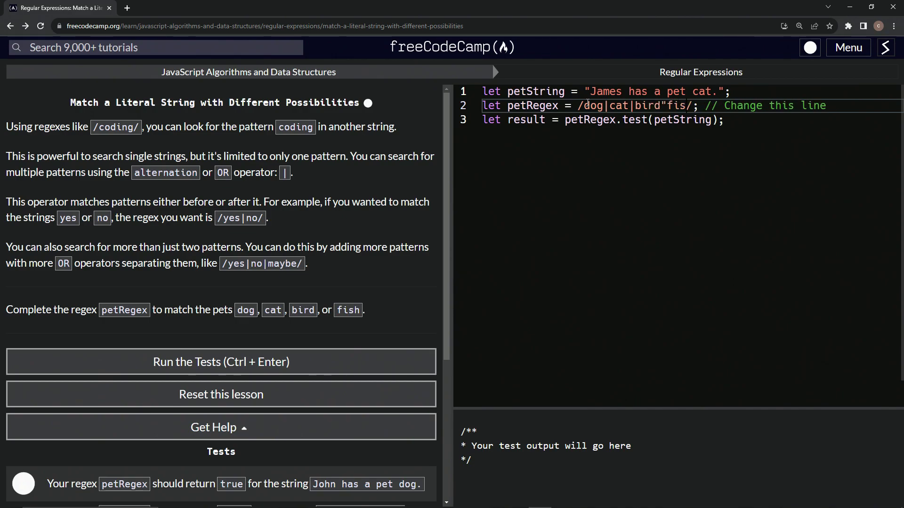
pyautogui.press('BackSpace')
pyautogui.press('BackSpace')
pyautogui.press('BackSpace')
pyautogui.press('BackSpace')
pyautogui.press('Return')
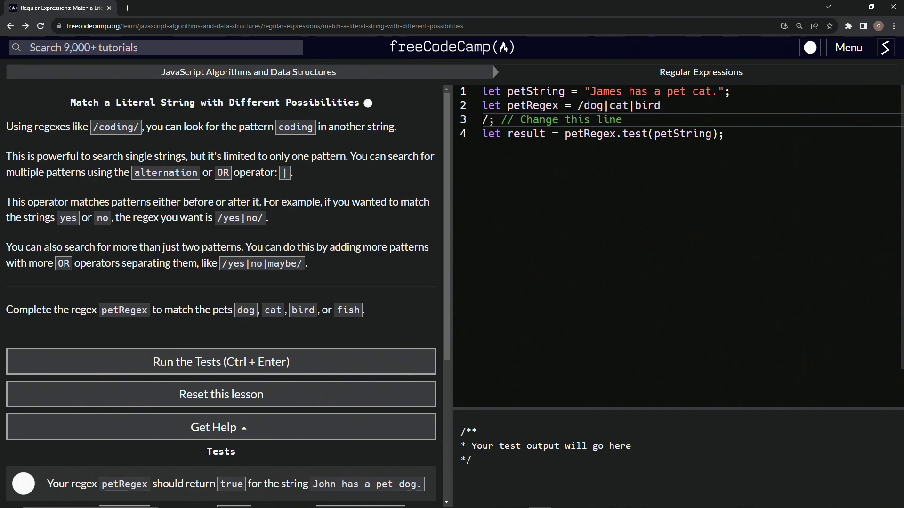
pyautogui.press('BackSpace')
pyautogui.write('|/; // Change this line')
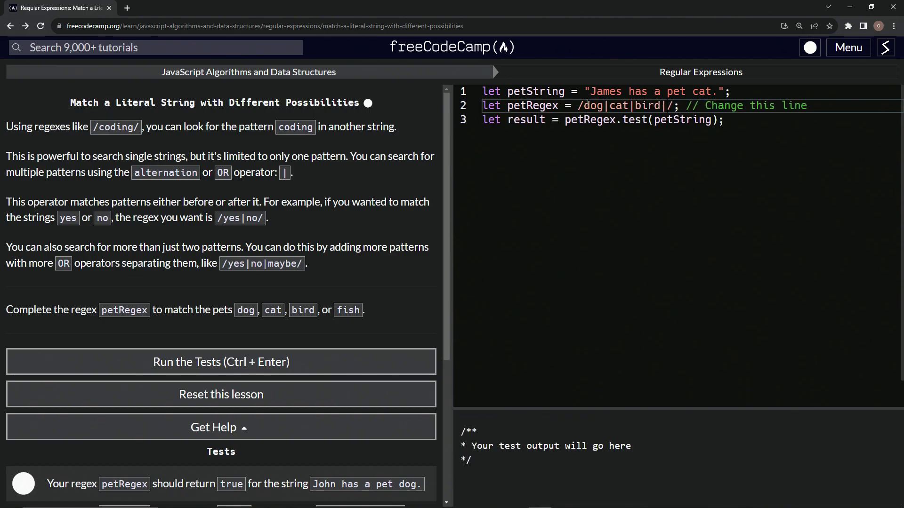
pyautogui.write('fish')
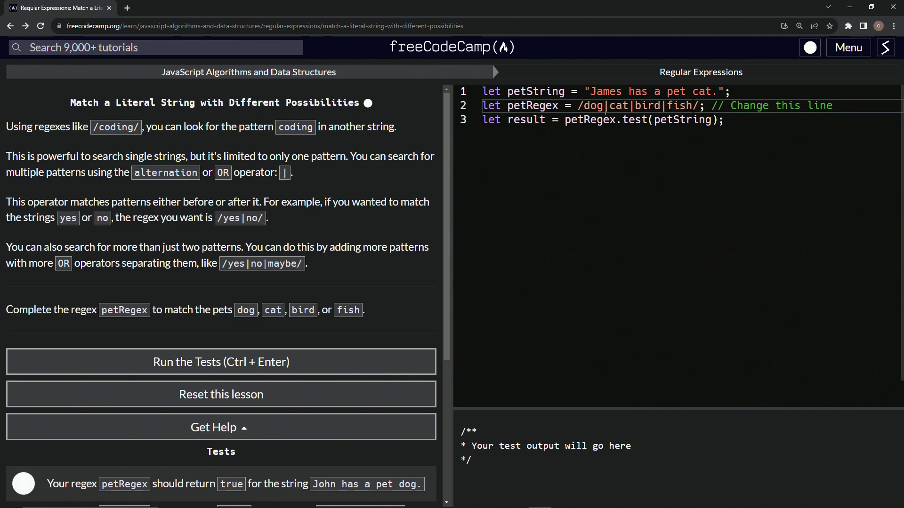
# Add blank lines below the result statement to make room for console.log(result)
pyautogui.click(732, 125)
pyautogui.press('Return')
pyautogui.press('Return')
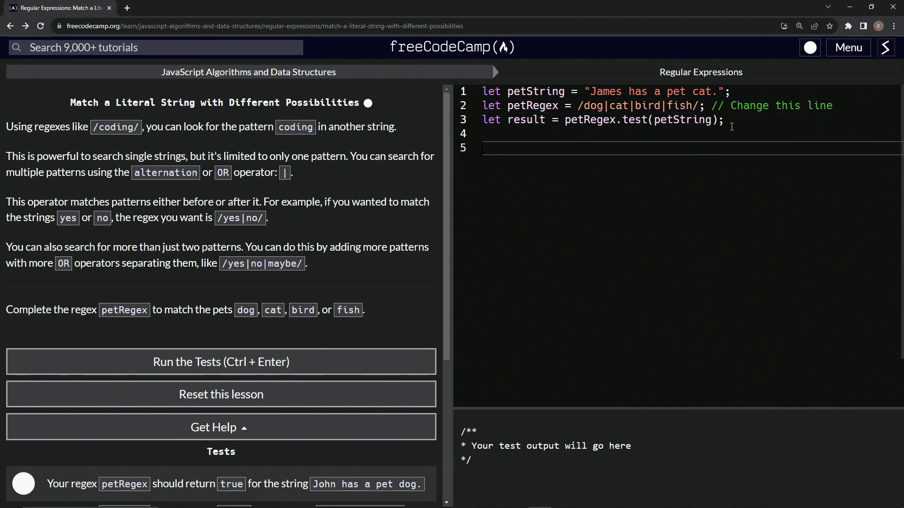
pyautogui.write('console')
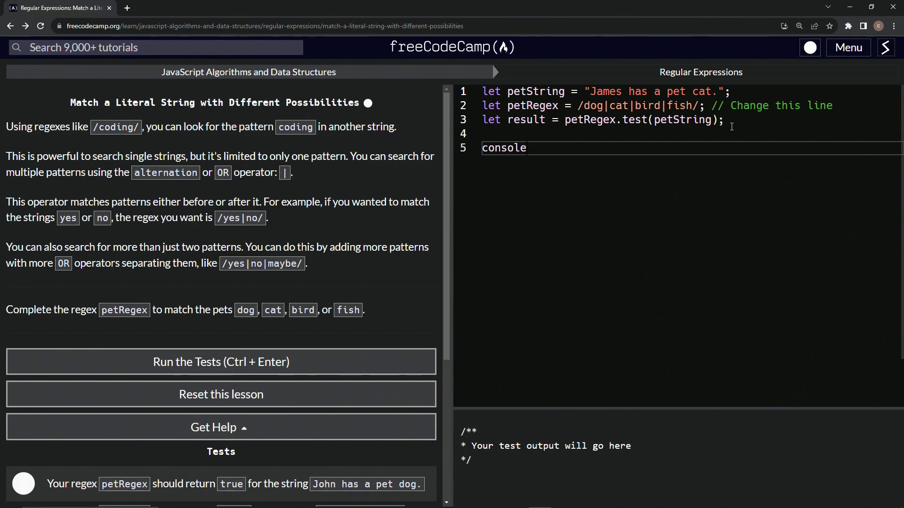
pyautogui.write('.log(')
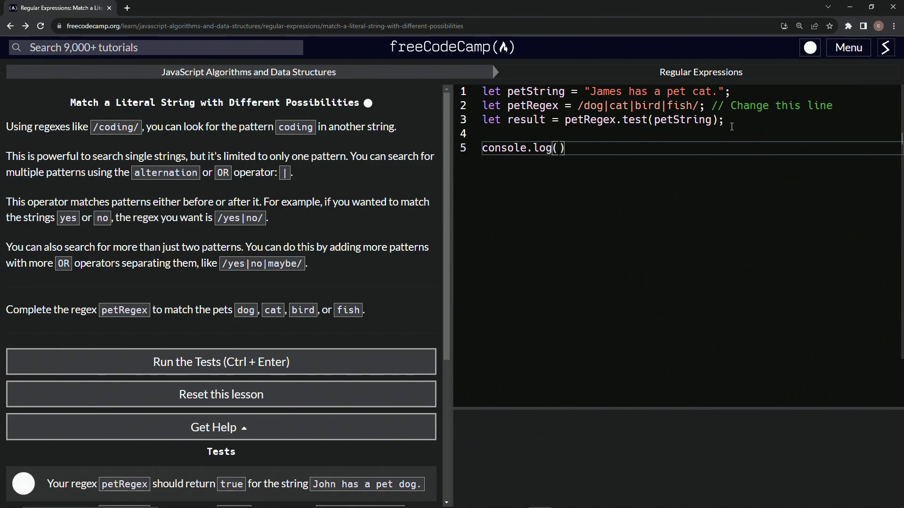
pyautogui.write('result')
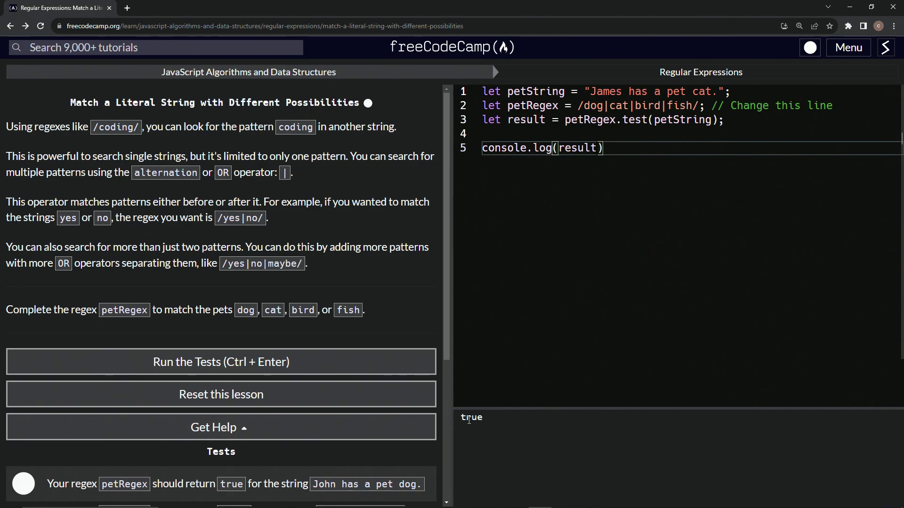
# Submit the alternation challenge and continue to the Ignore Case While Matching lesson
pyautogui.click(221, 366)
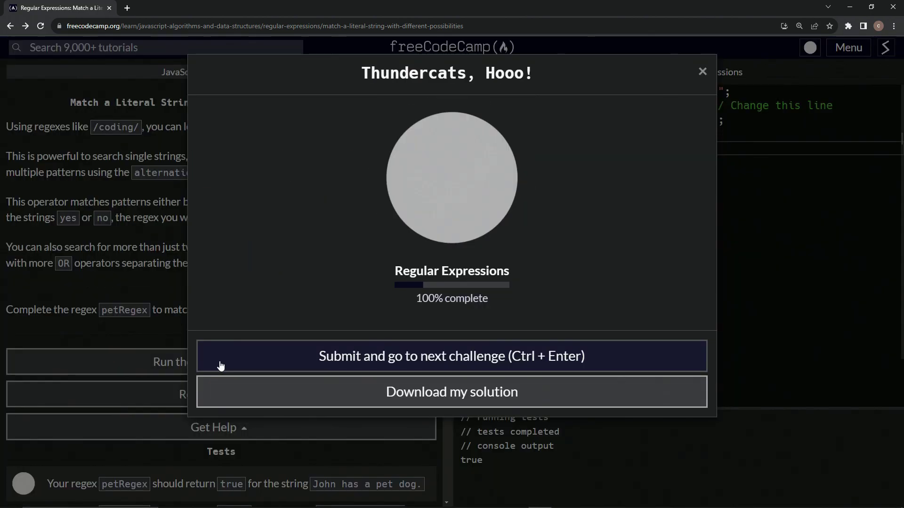
pyautogui.click(387, 347)
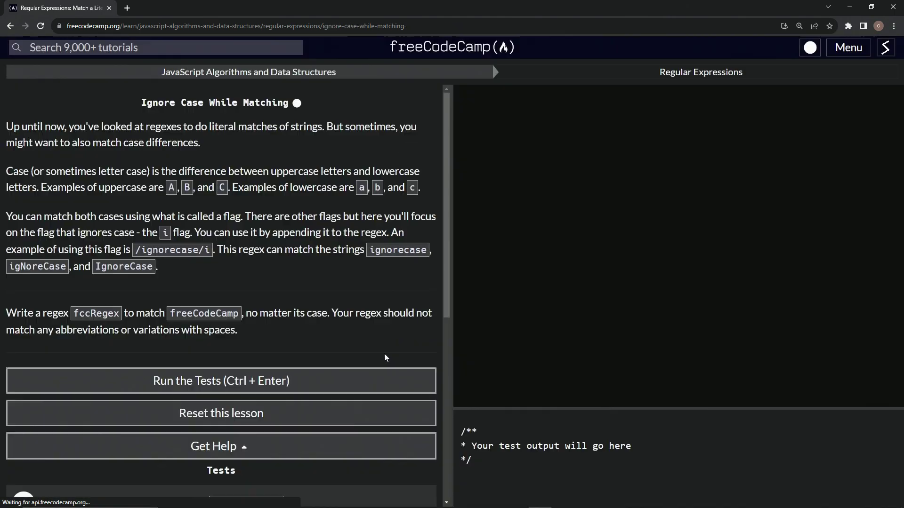